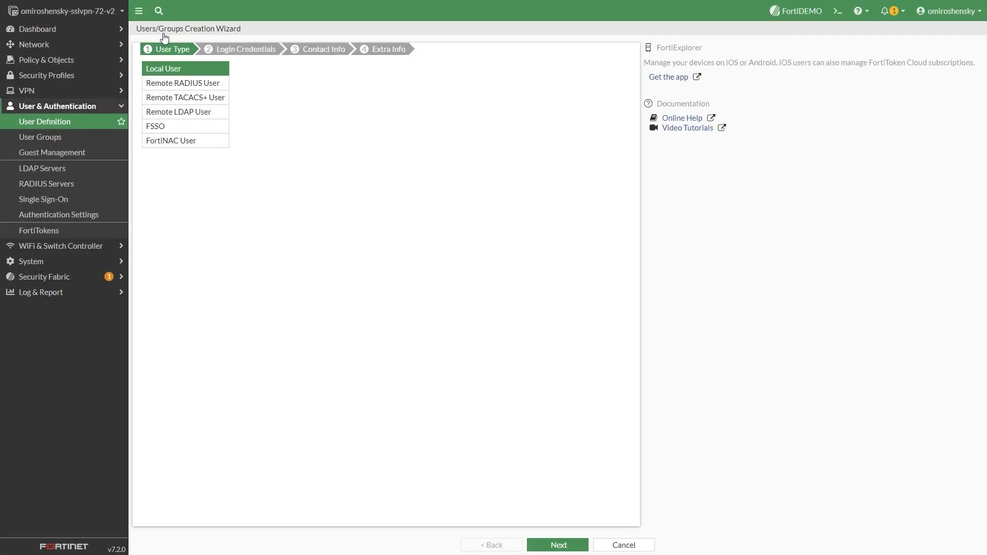
# Step: Create a new local user with the user's username and password
pyautogui.click(564, 551)
pyautogui.write('jlocus')
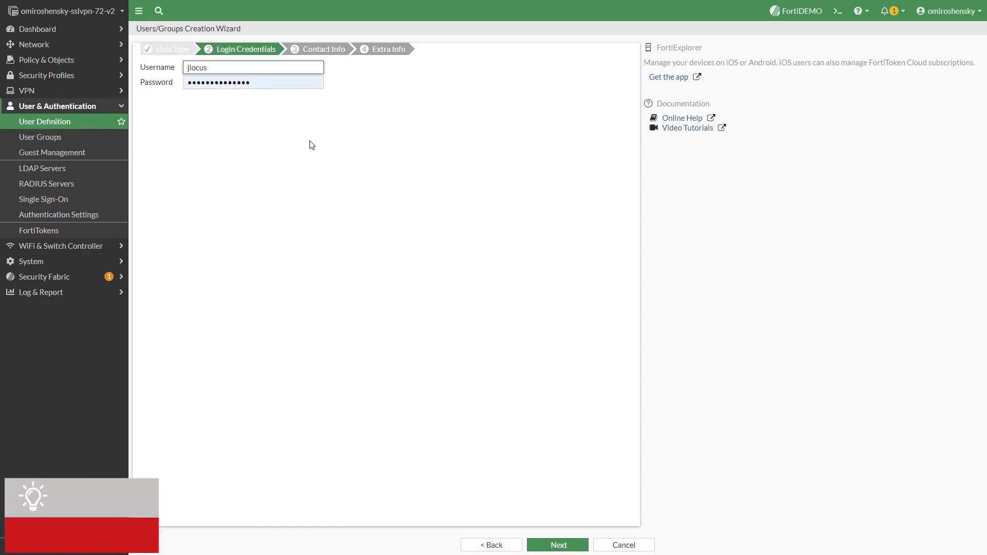
pyautogui.press('Tab')
pyautogui.write('password')
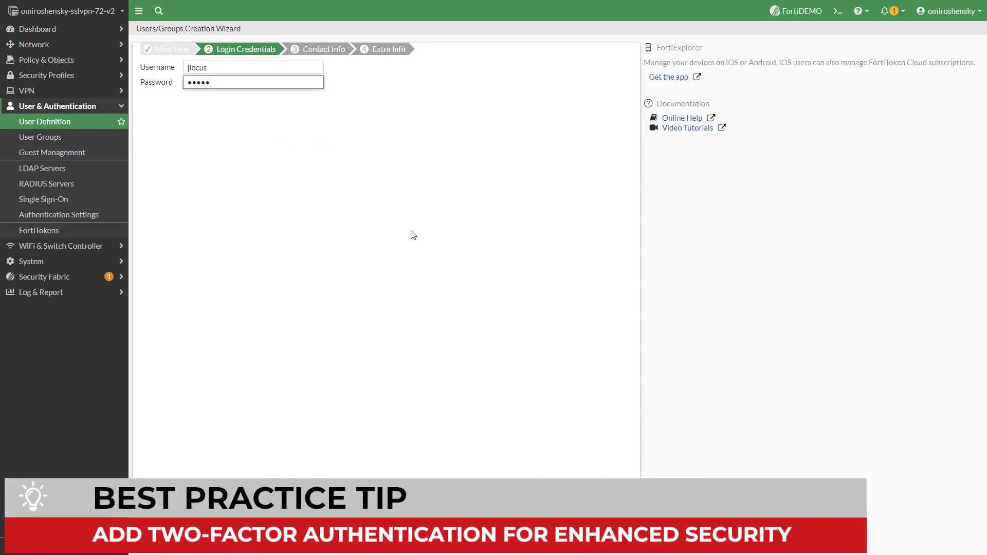
pyautogui.click(563, 551)
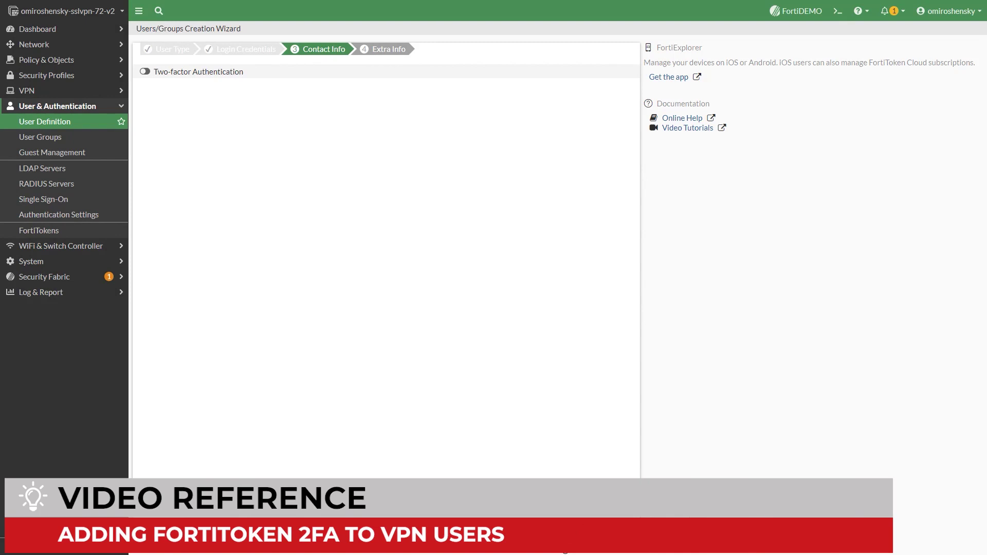
# Step: Skip two-factor setup, add the user to the sslvpn group, and submit
pyautogui.click(564, 547)
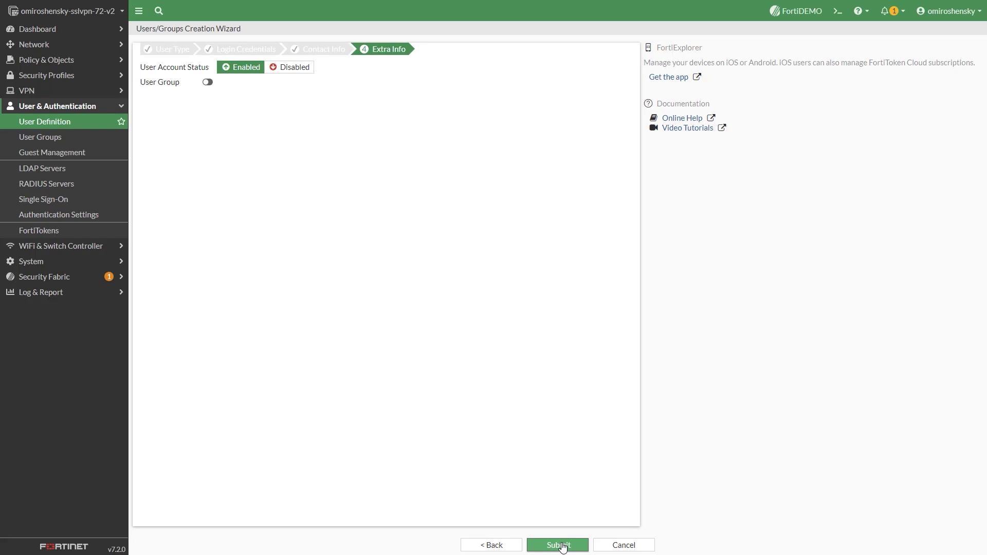
pyautogui.click(208, 83)
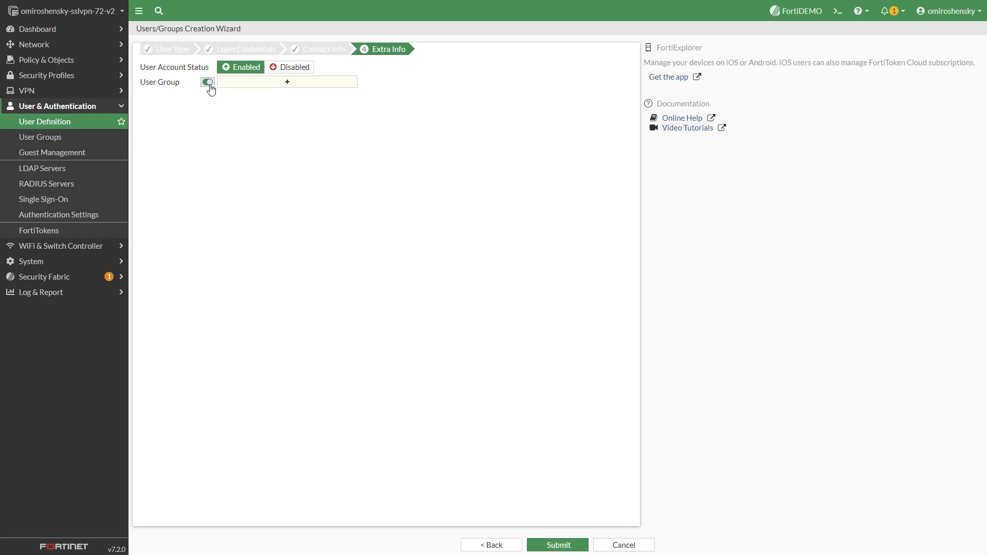
pyautogui.click(288, 83)
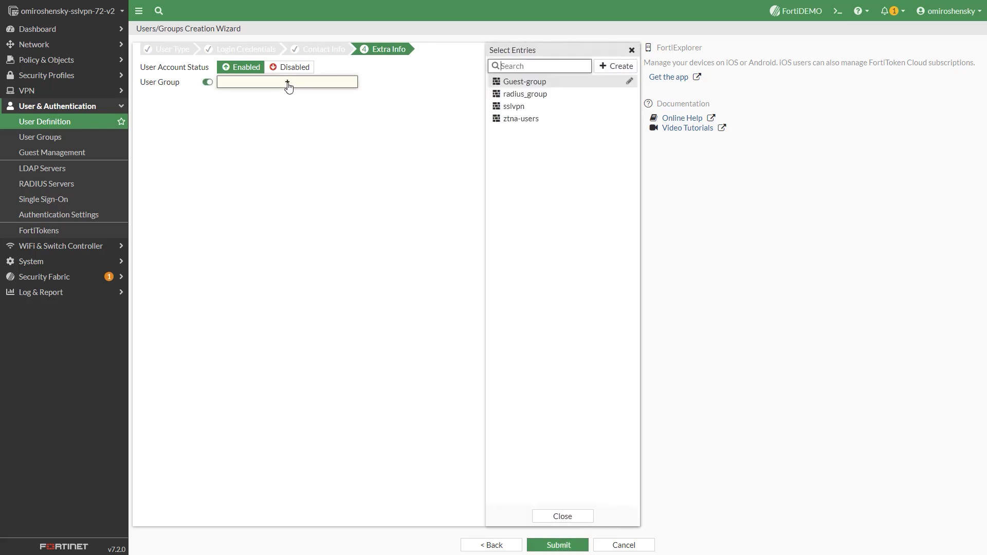
pyautogui.click(512, 106)
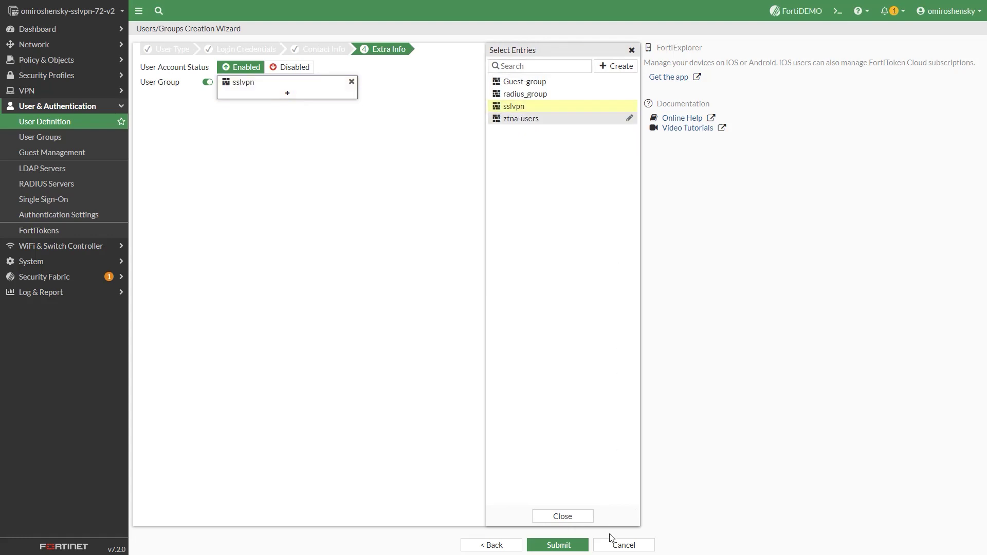
pyautogui.click(565, 546)
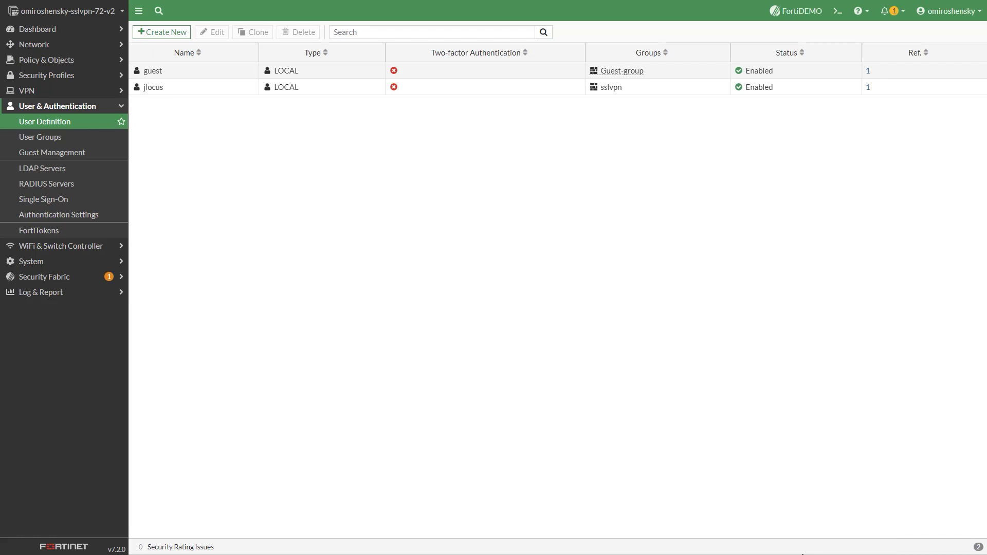
# Step: Open the SSL-VPN Portals list under VPN
pyautogui.click(37, 168)
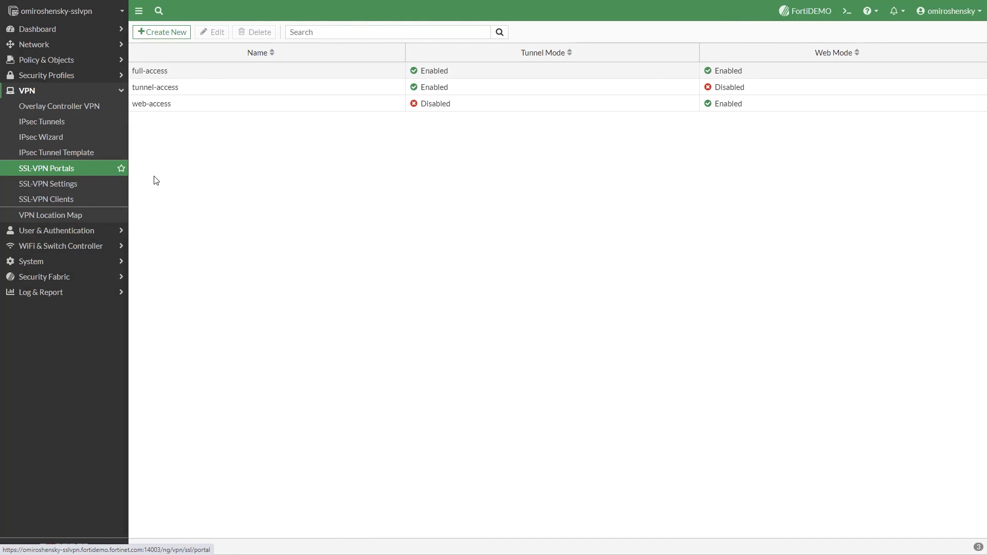
# Step: Review the web-access portal's Finance Server bookmark without changes, then save the portal
pyautogui.click(201, 105)
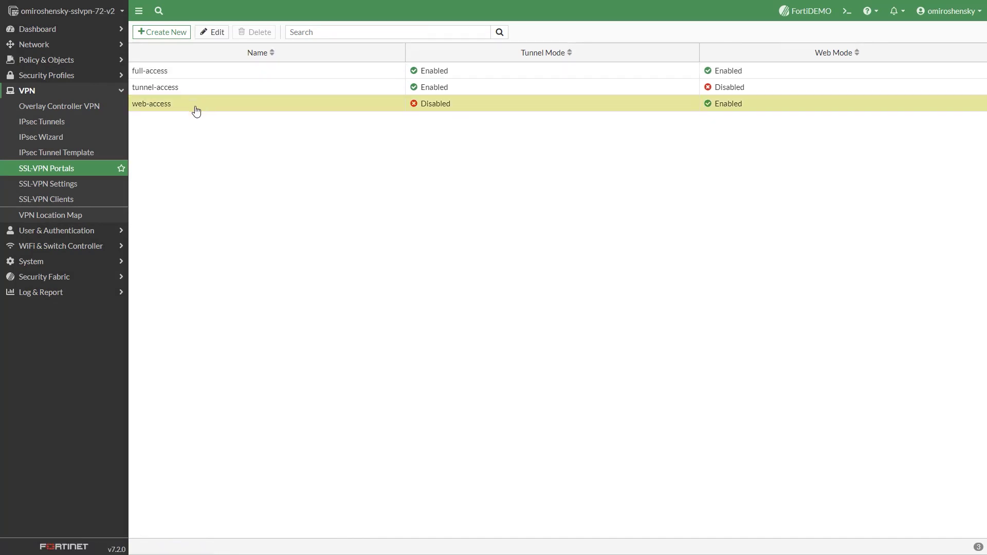
pyautogui.click(216, 32)
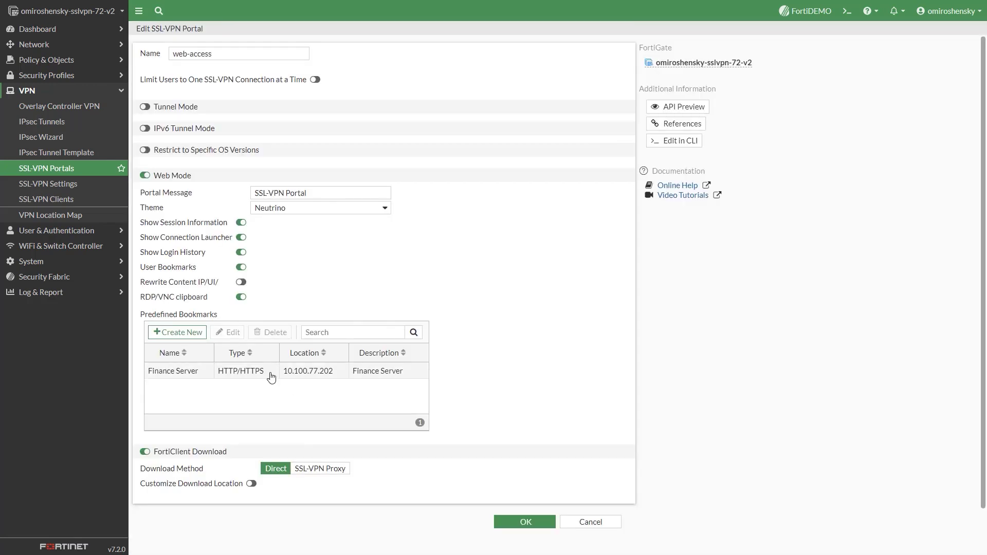
pyautogui.click(270, 377)
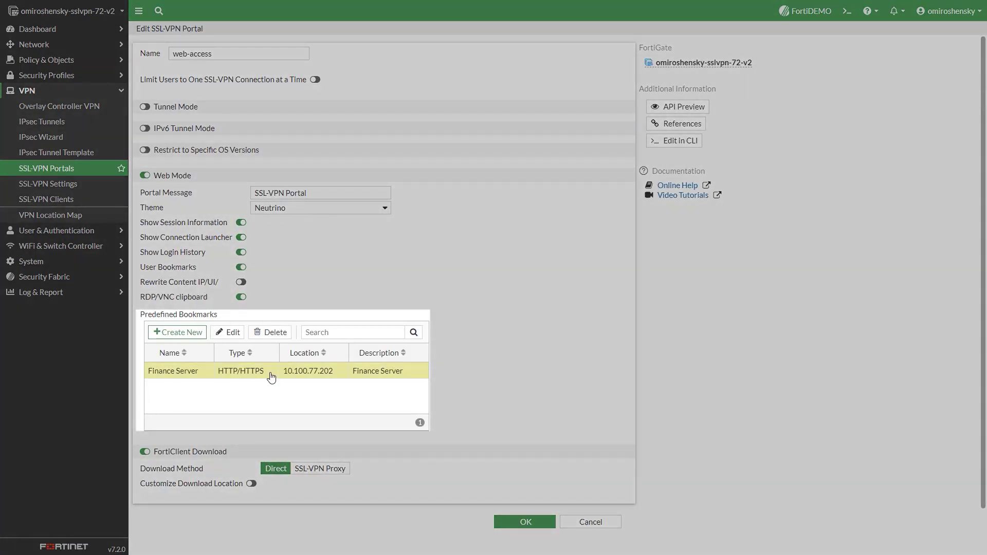
pyautogui.click(239, 336)
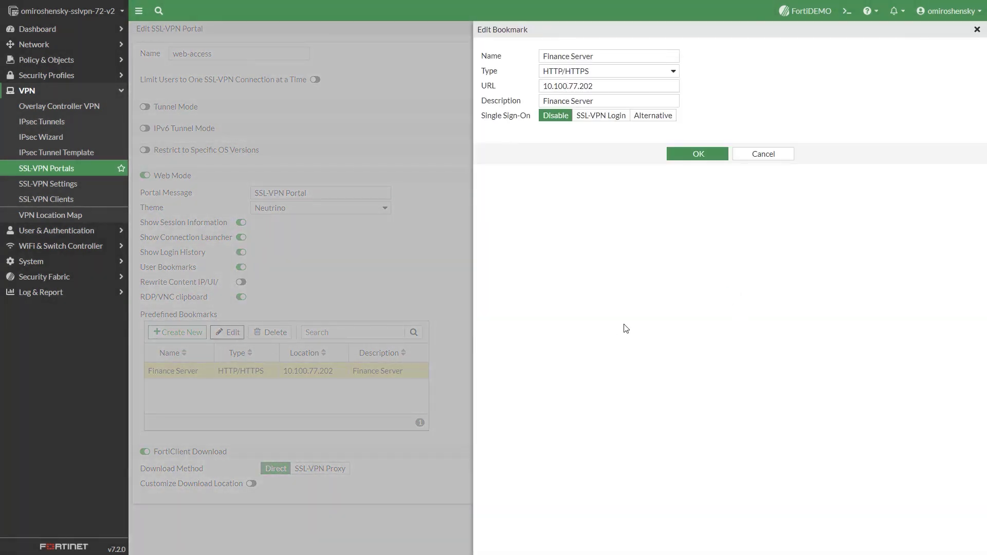
pyautogui.press('Return')
pyautogui.click(535, 525)
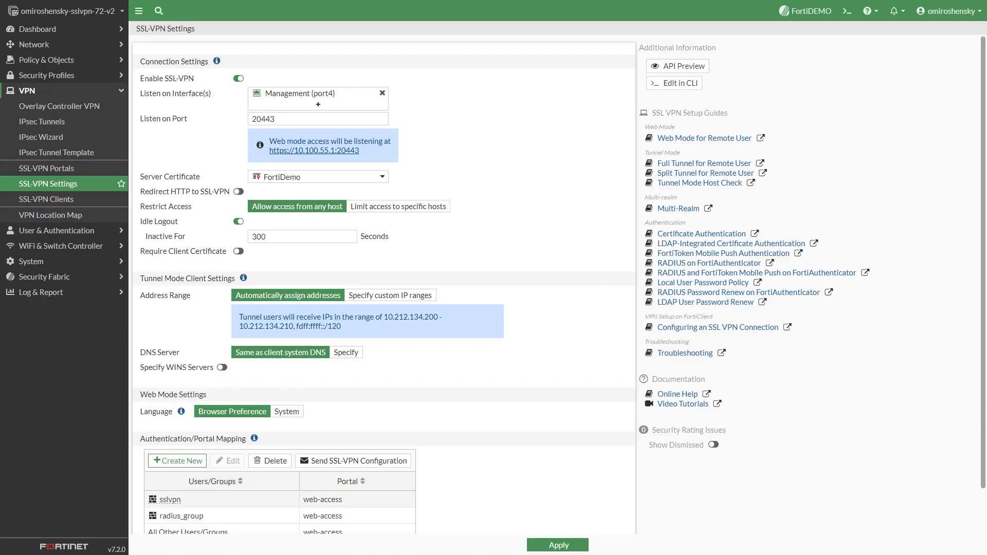
# Step: Check the SSL-VPN Settings portal mapping, then go to Policy & Objects > Firewall Policy
pyautogui.scroll(-2, 384, 288)
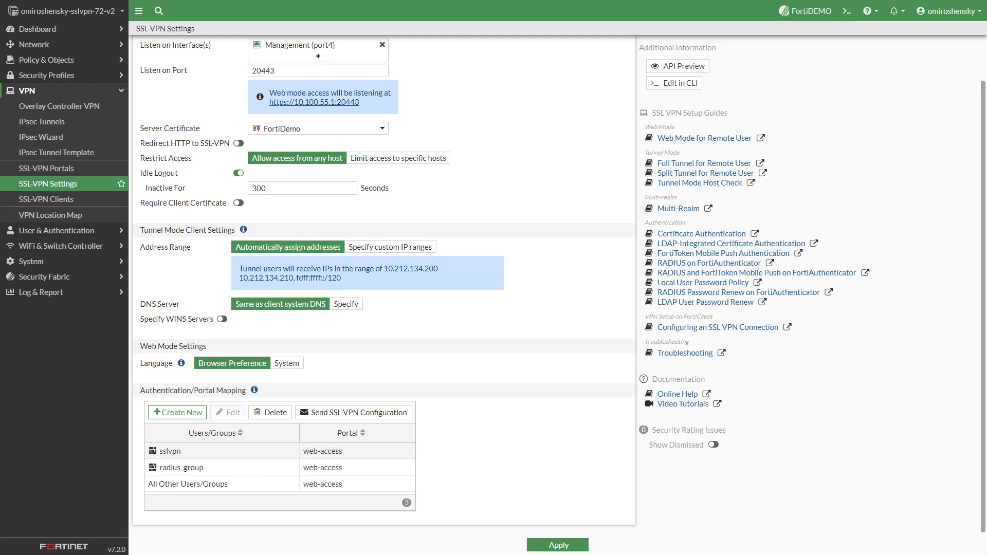
pyautogui.click(46, 59)
pyautogui.click(52, 75)
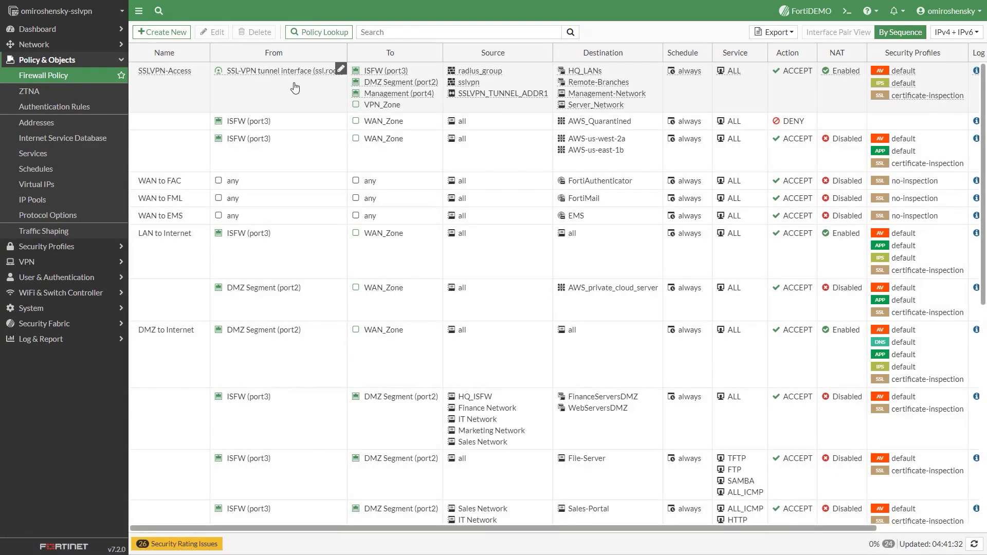
# Step: Enable Web Filter on the SSLVPN-Access policy, review IPS and SSL Inspection, and save
pyautogui.click(295, 88)
pyautogui.click(215, 34)
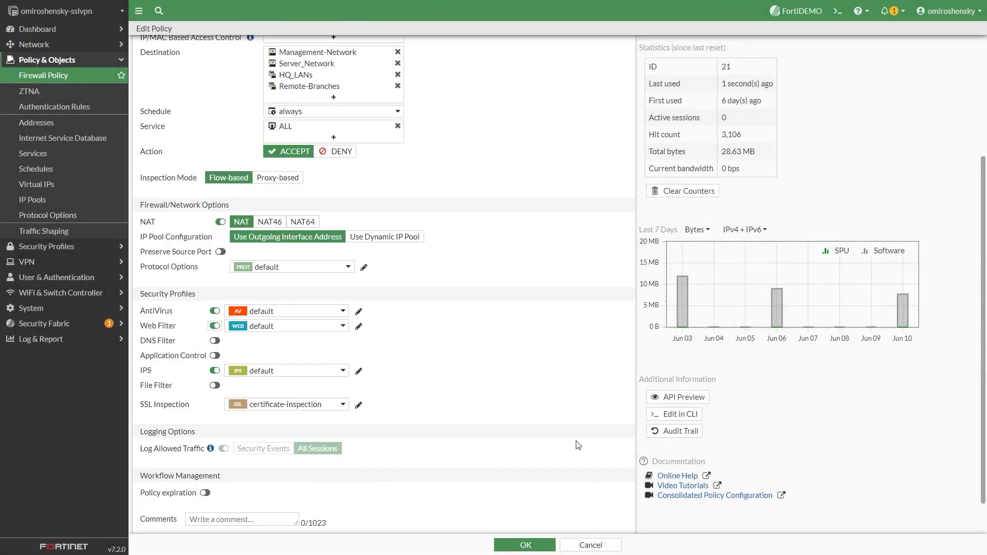
pyautogui.scroll(-1, 578, 445)
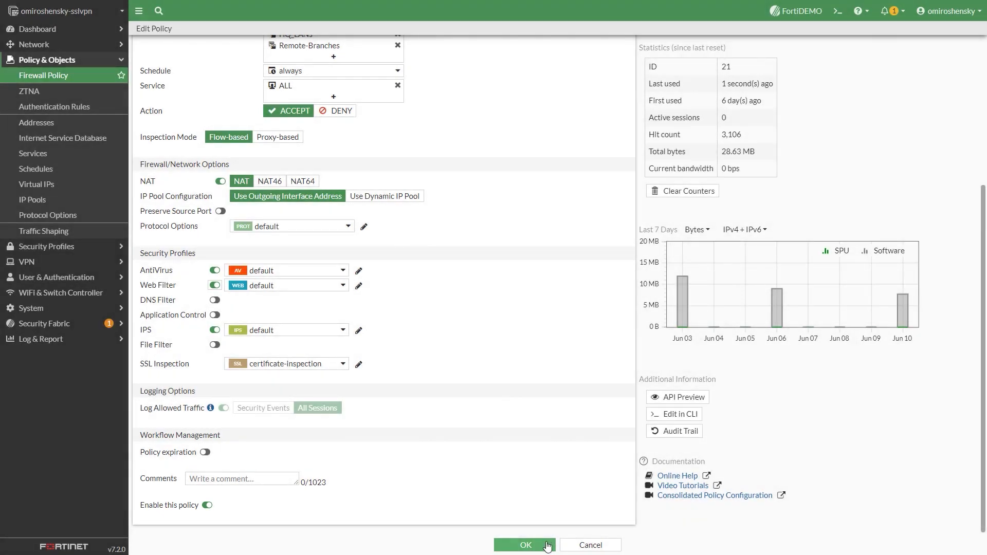
pyautogui.click(548, 546)
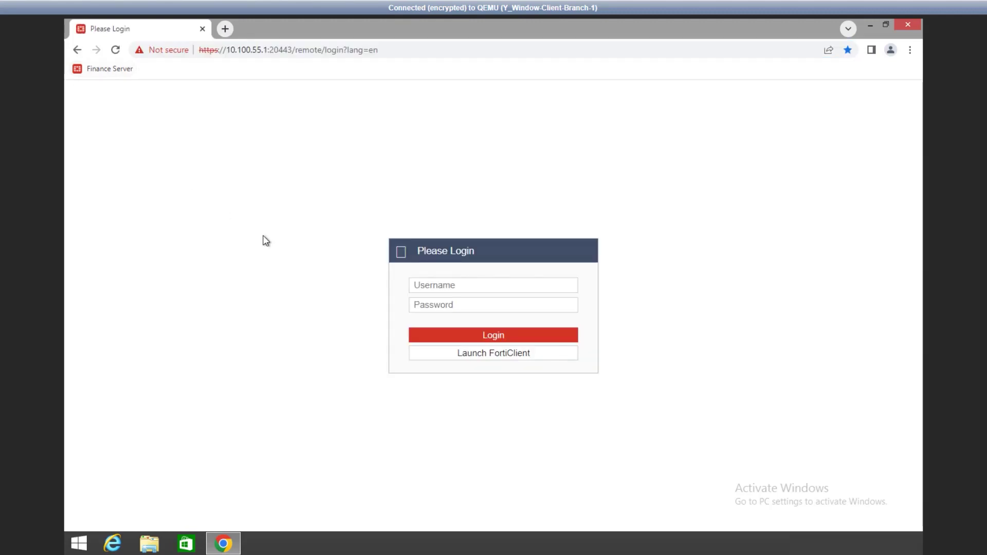
# Step: Log in to the SSL-VPN web portal with the VPN user's username and password
pyautogui.click(464, 291)
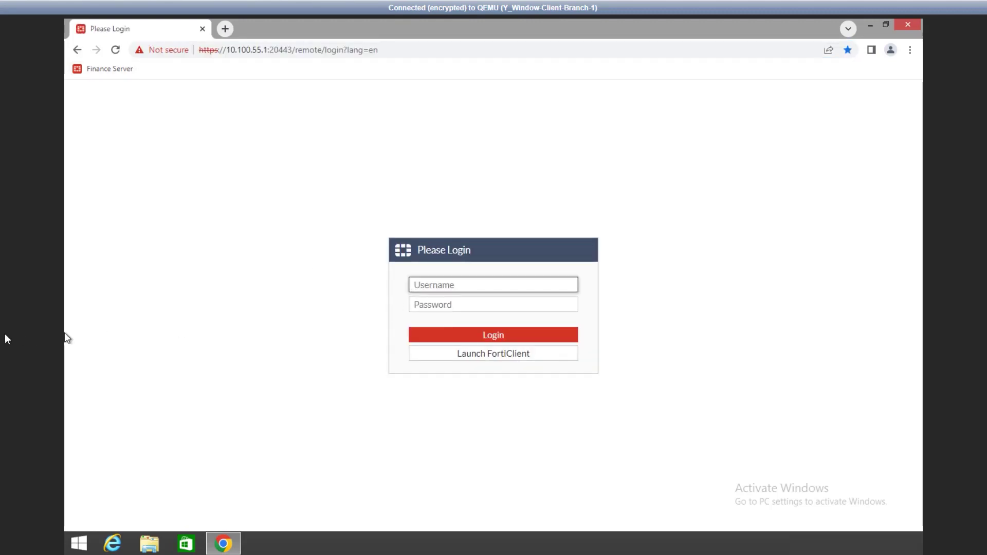
pyautogui.write('jlocus')
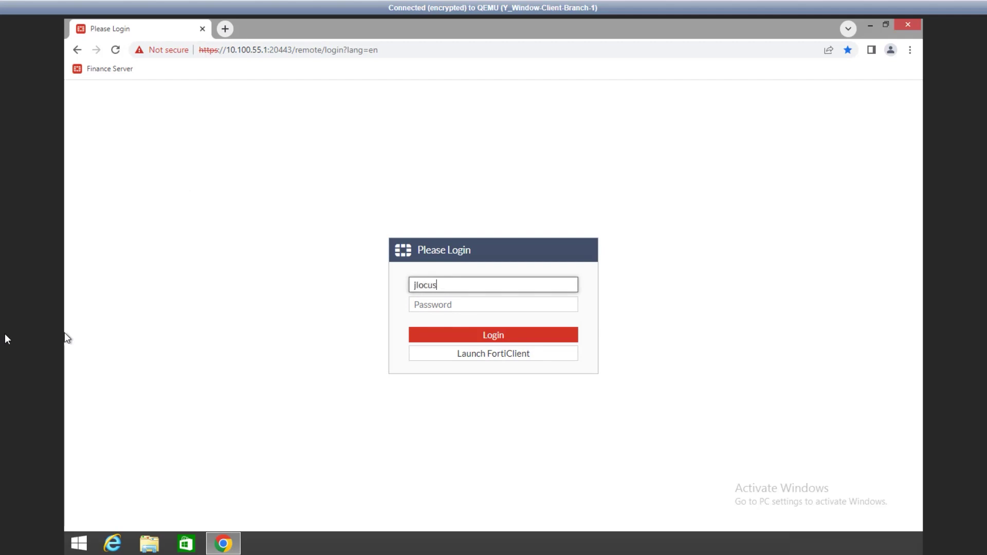
pyautogui.press('Tab')
pyautogui.write('•••••')
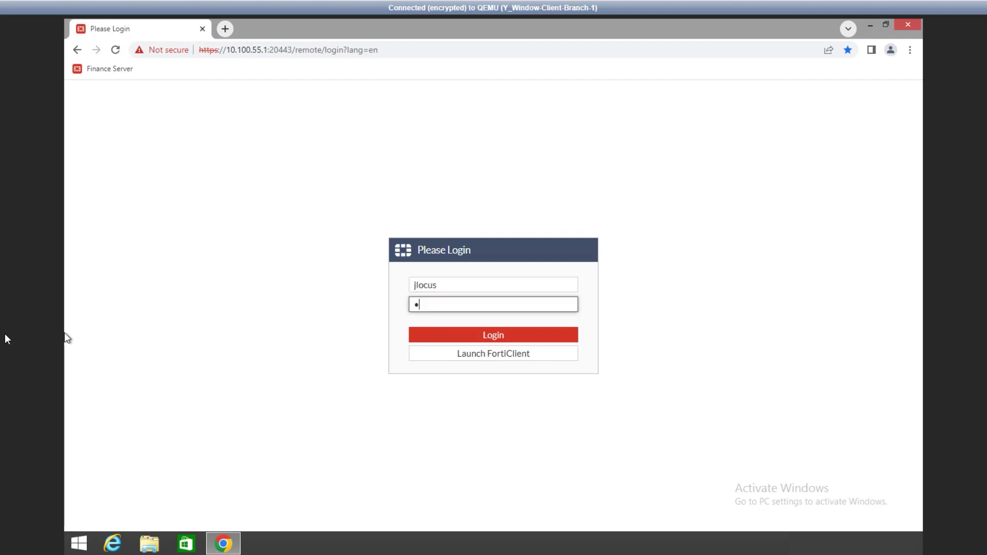
pyautogui.write('•••')
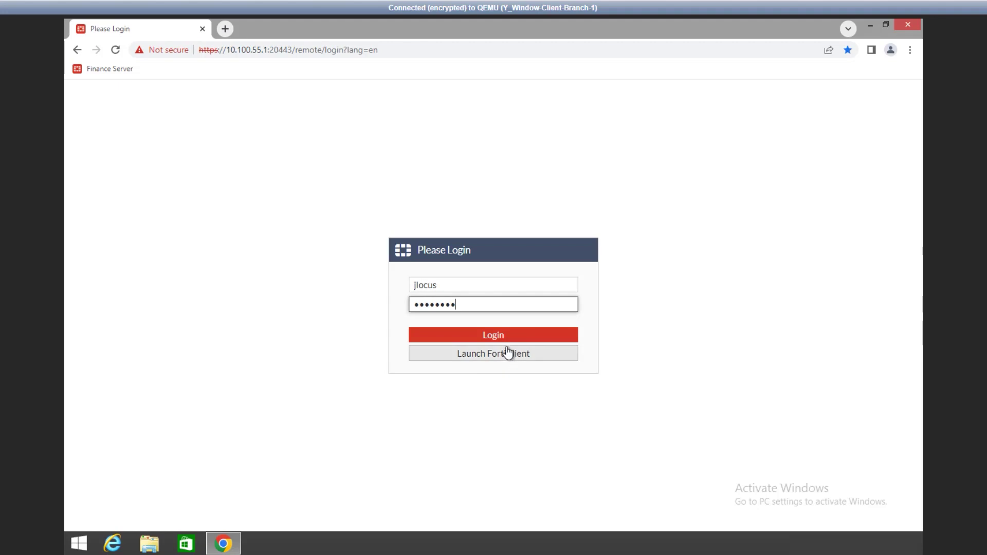
pyautogui.click(504, 336)
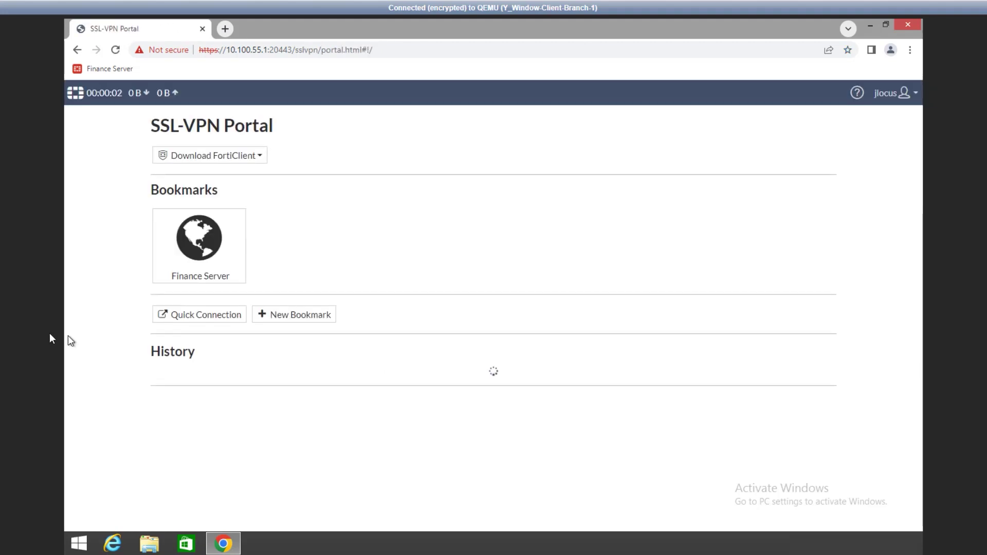
# Step: Open the Finance Server bookmark, then add and open a Shared Docs bookmark to 10.100.77.200
pyautogui.click(191, 264)
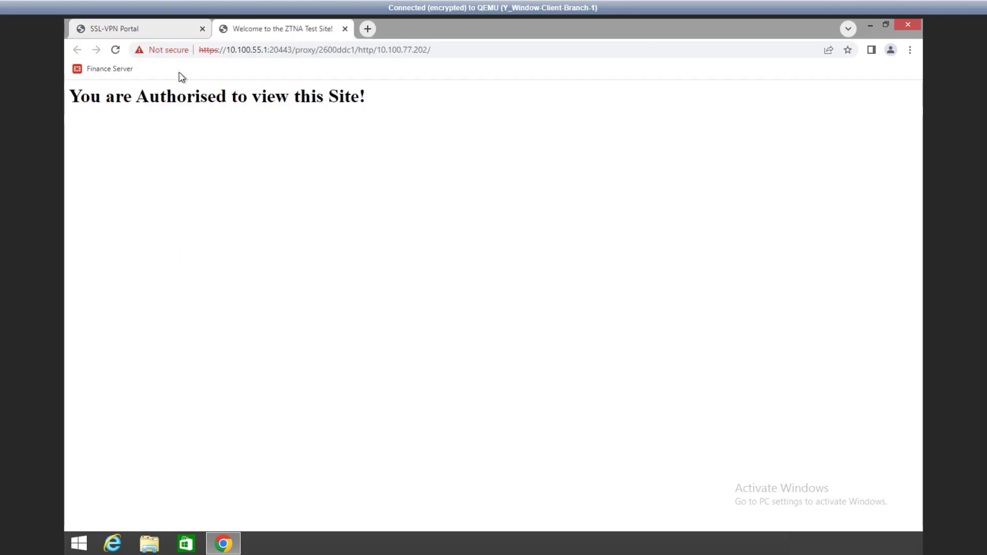
pyautogui.click(137, 30)
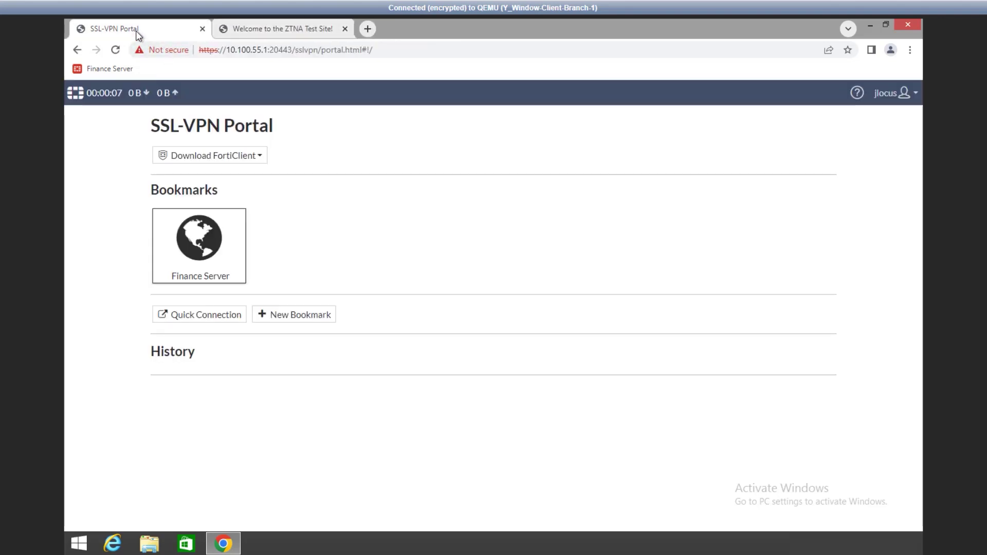
pyautogui.click(274, 317)
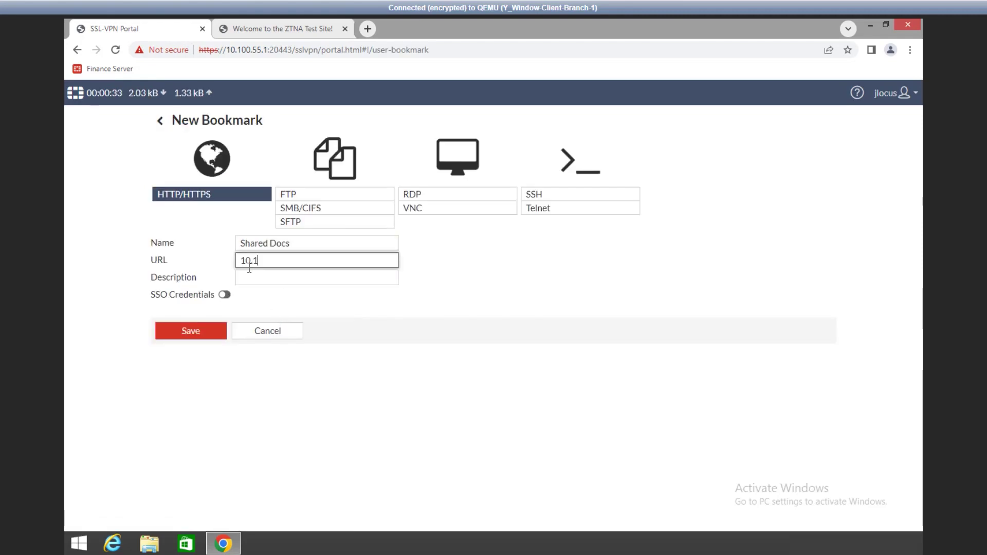
pyautogui.write('0.100.77.200')
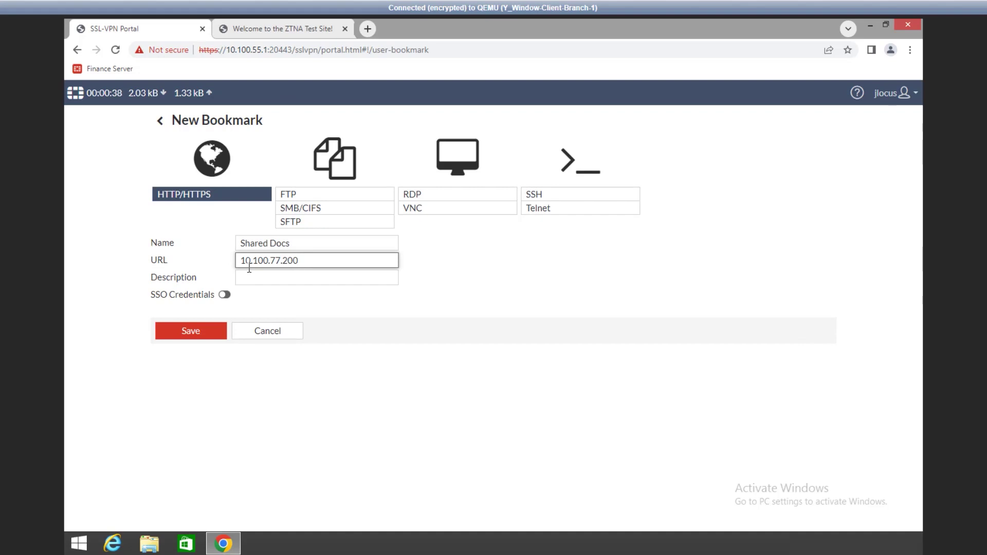
pyautogui.click(193, 335)
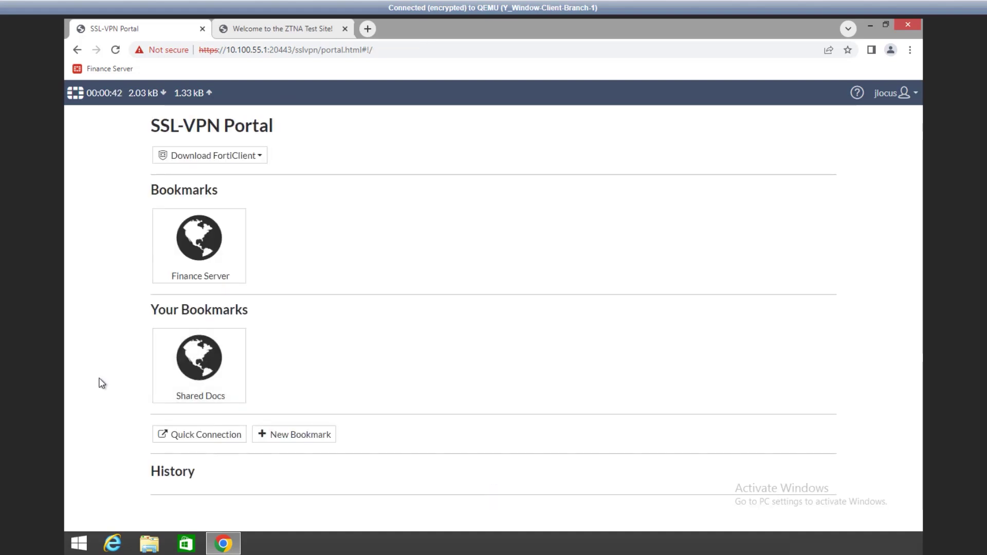
pyautogui.click(196, 381)
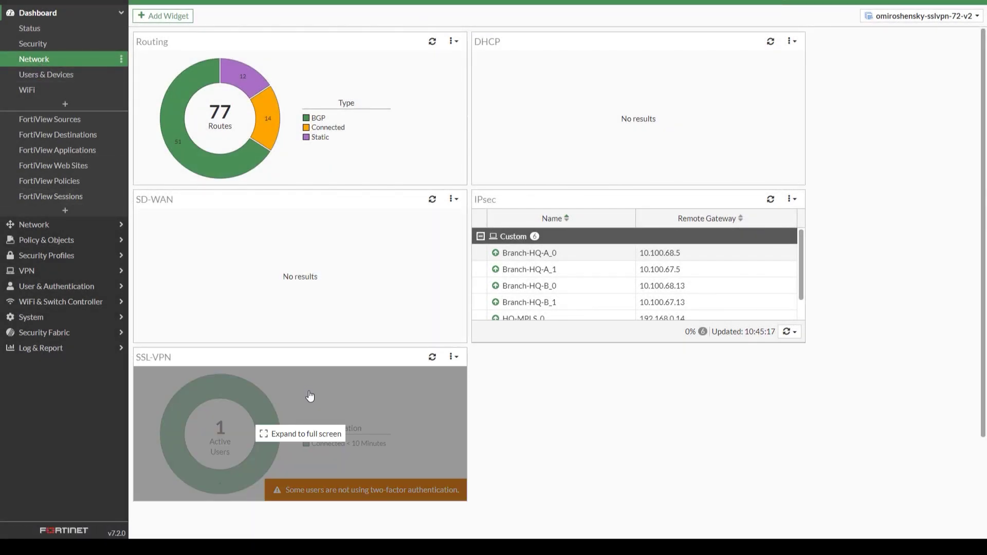
# Step: Expand the SSL-VPN widget and select the web-mode session from 10.100.55.33
pyautogui.click(310, 396)
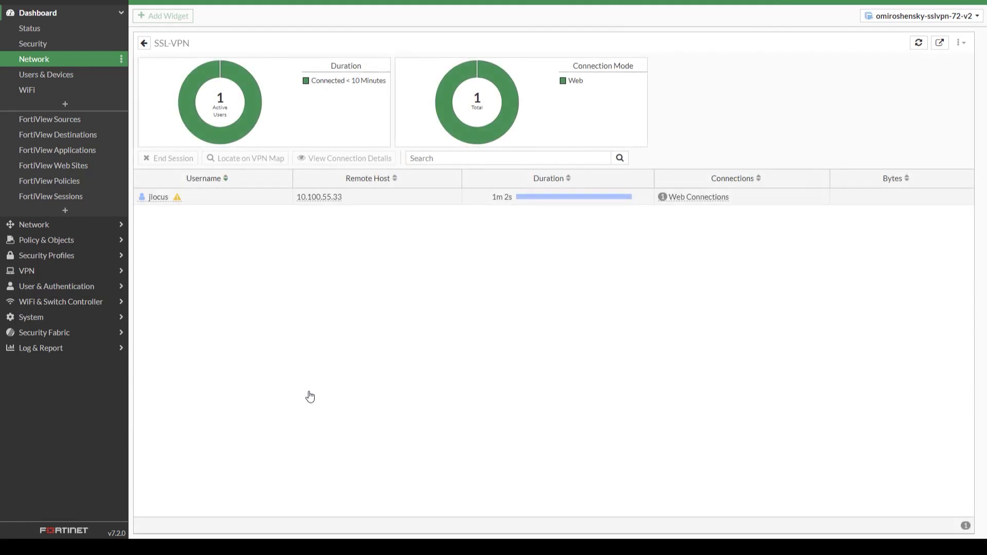
pyautogui.click(396, 203)
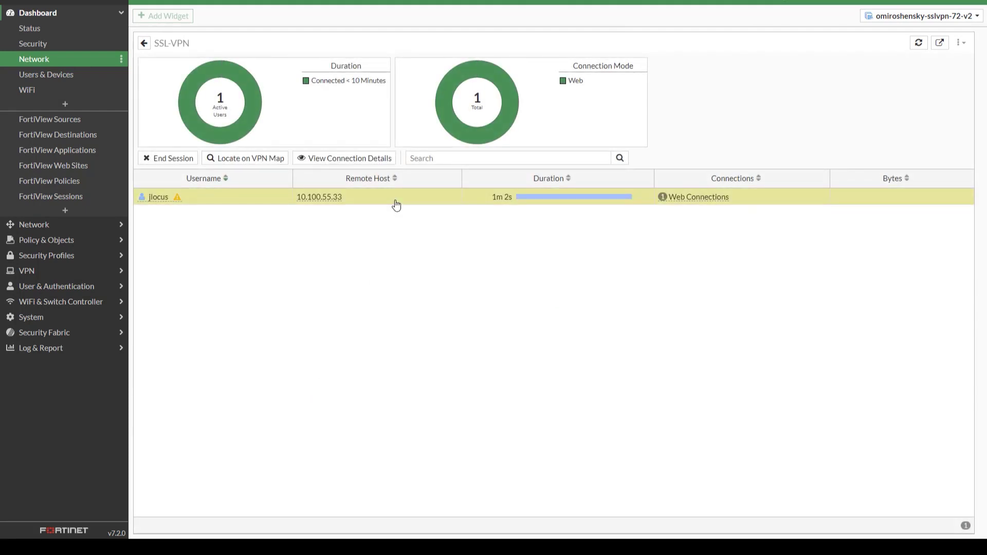